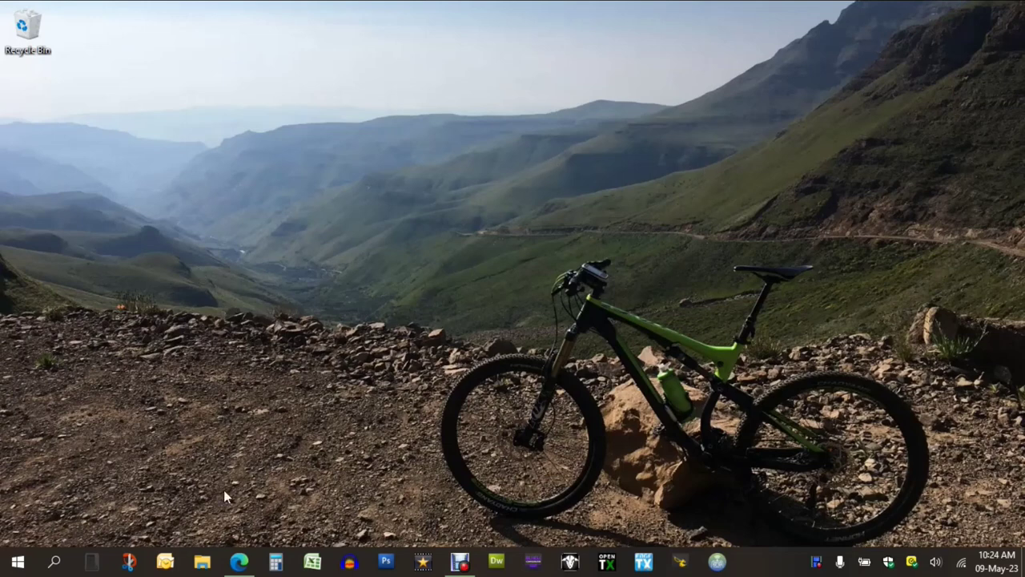
Step: Download the EdgeTX Companion Windows 64-bit zip from edgetx.org's Get EdgeTX page in Edge
{"action": "left_click", "coordinate": [238, 561]}
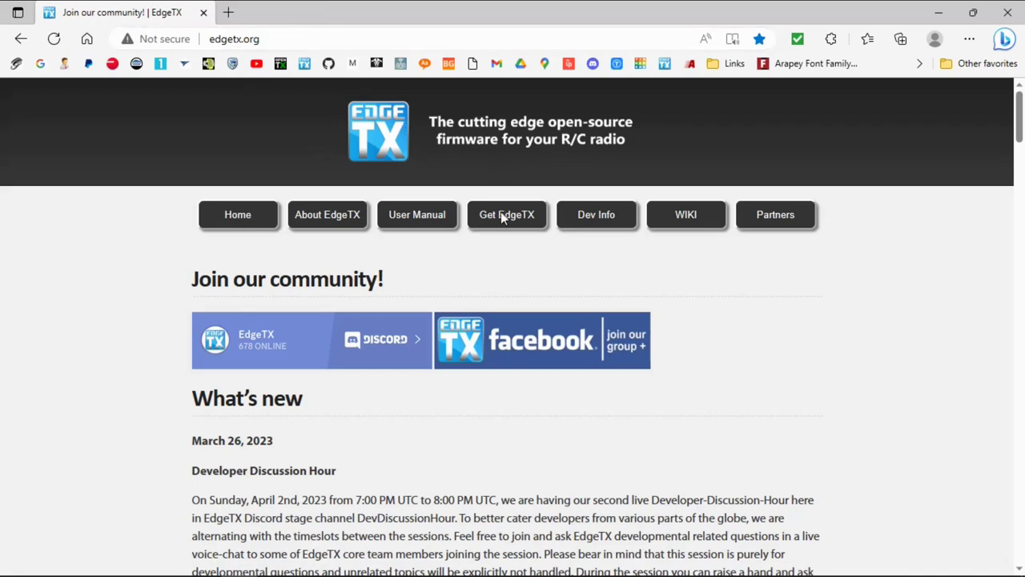
{"action": "left_click", "coordinate": [524, 218]}
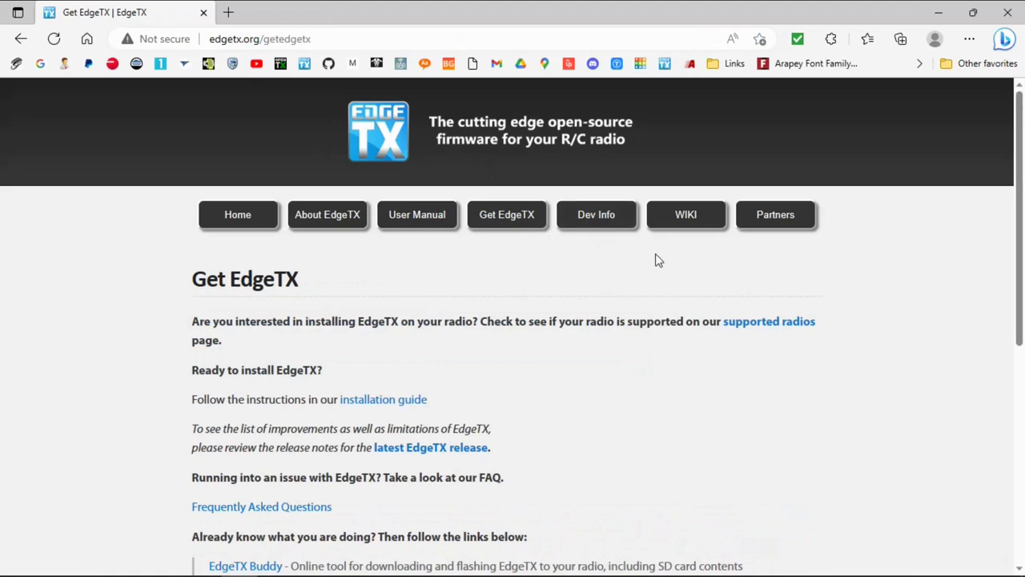
{"action": "scroll", "coordinate": [661, 258], "scroll_direction": "down", "scroll_amount": 5}
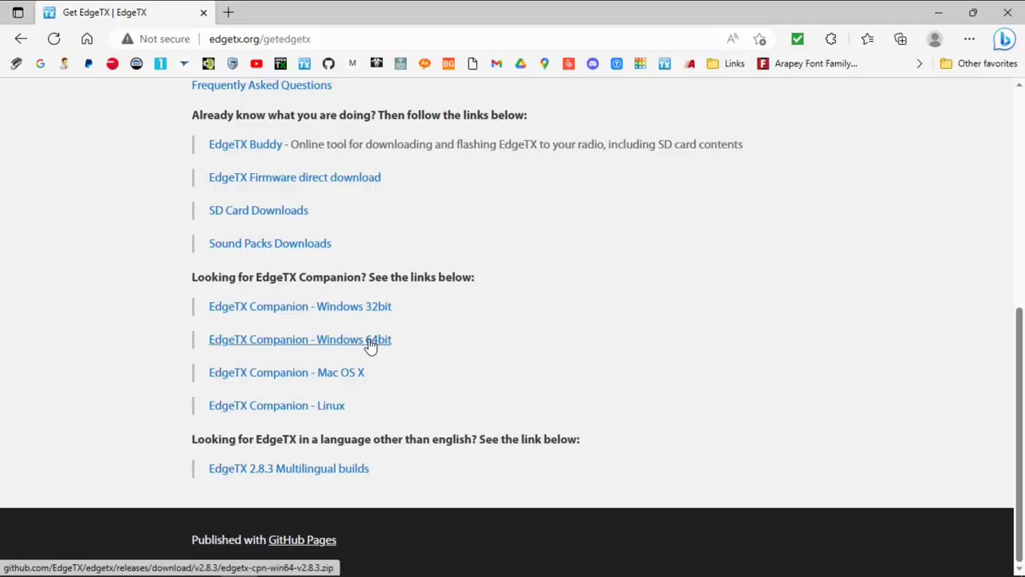
{"action": "left_click", "coordinate": [370, 345]}
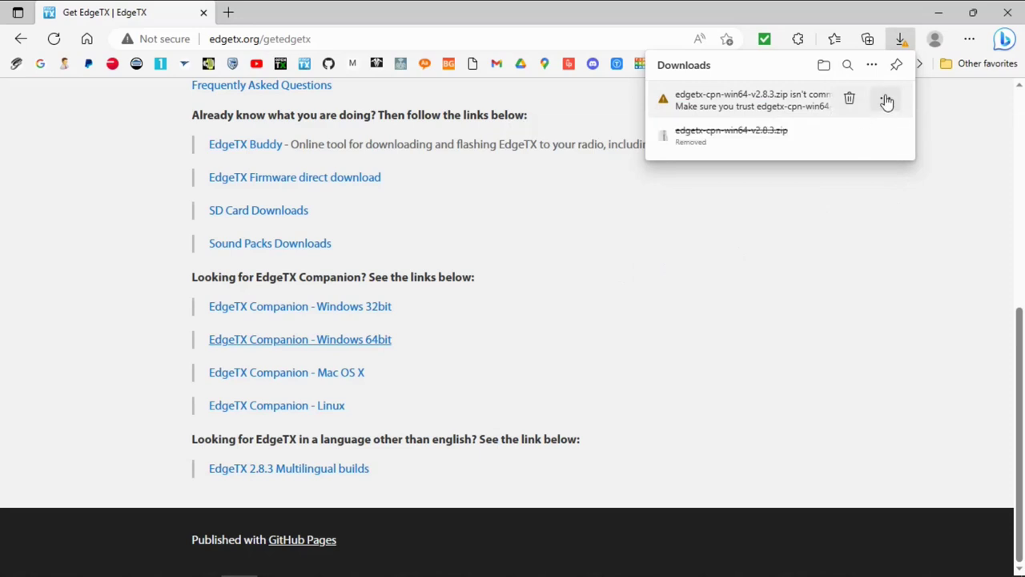
Step: Keep the flagged edgetx-cpn-win64-v2.8.3.zip despite the warning and show it in Downloads
{"action": "left_click", "coordinate": [887, 99]}
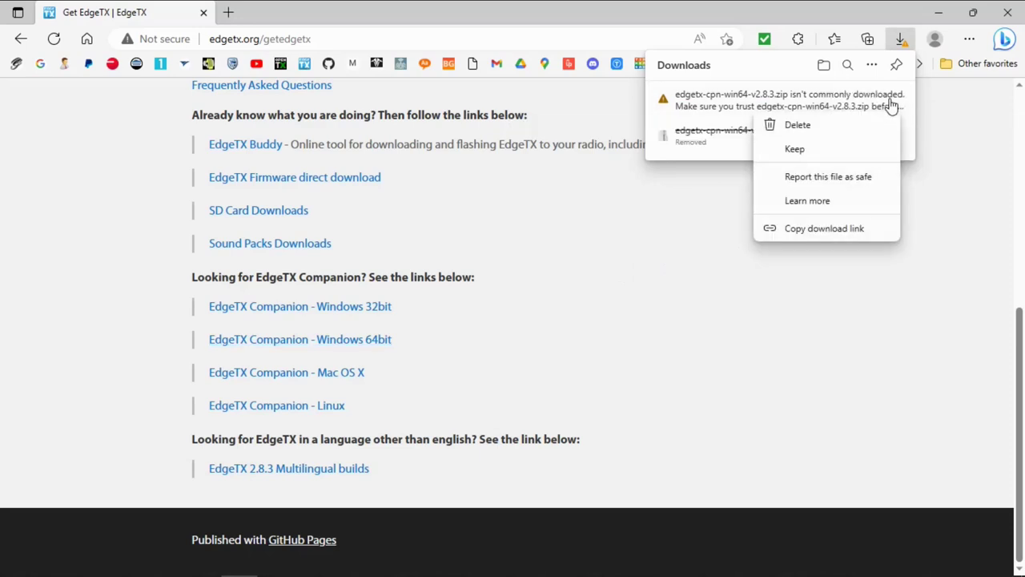
{"action": "left_click", "coordinate": [849, 150]}
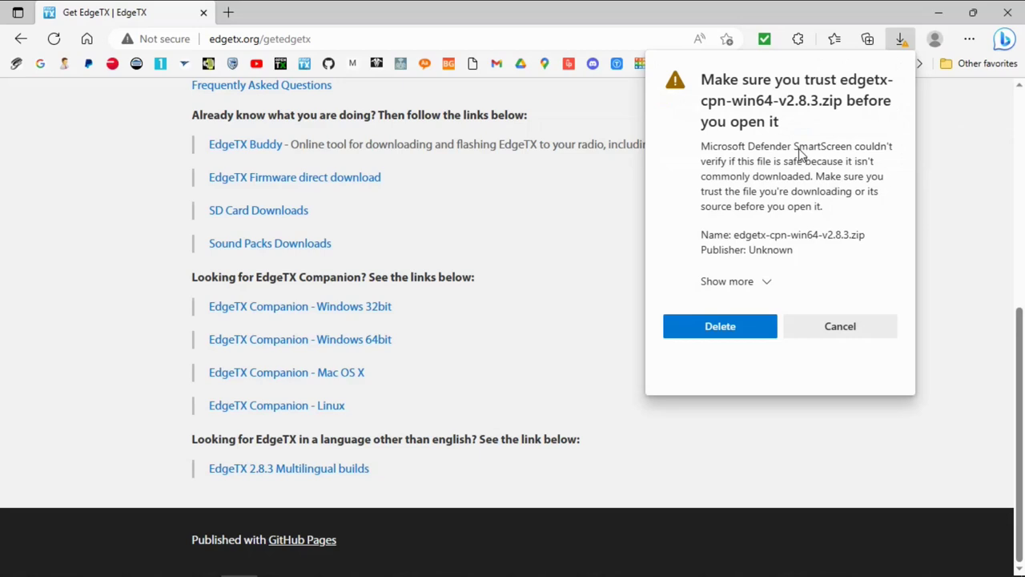
{"action": "left_click", "coordinate": [742, 284]}
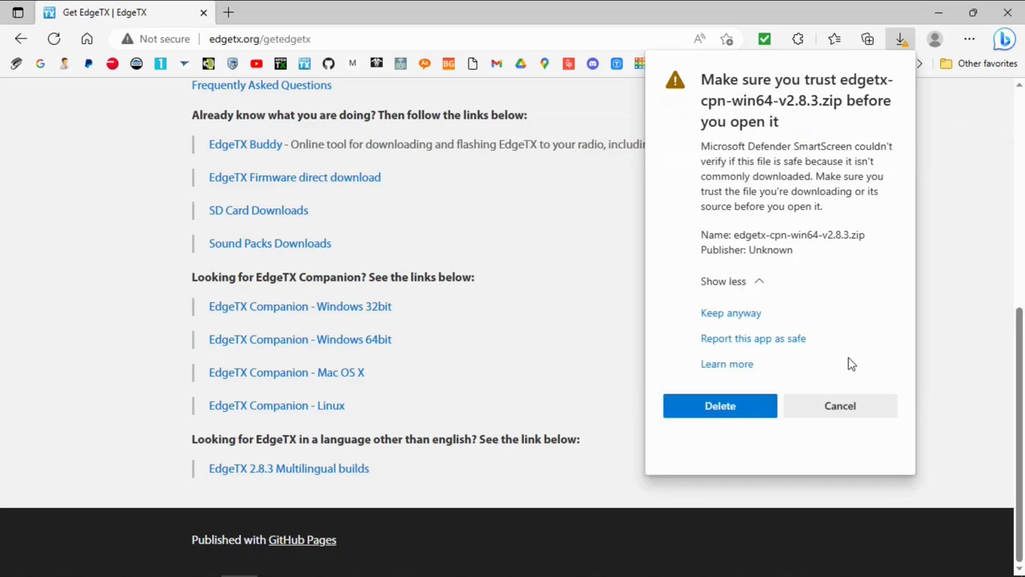
{"action": "left_click", "coordinate": [750, 315]}
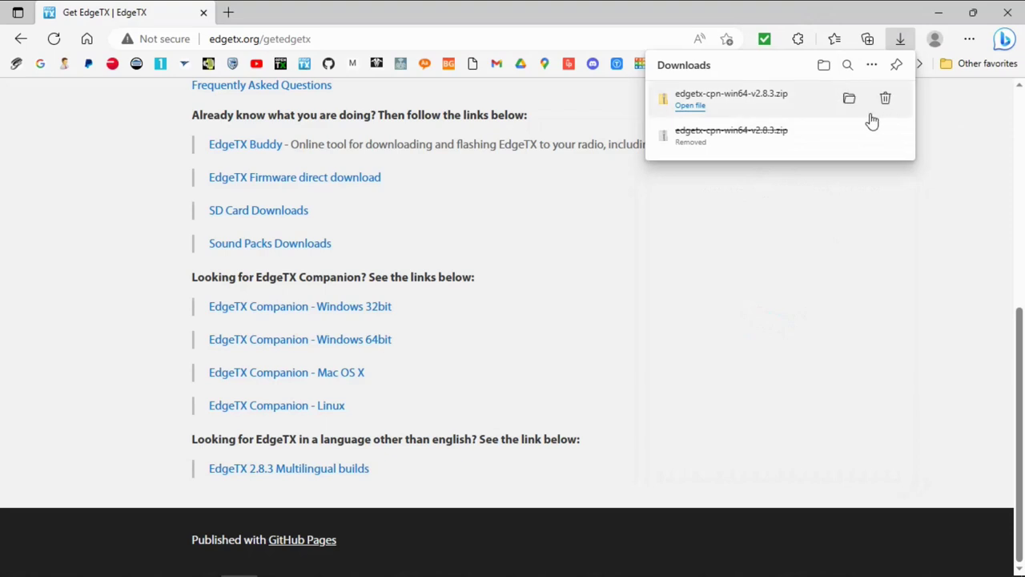
{"action": "left_click", "coordinate": [849, 99]}
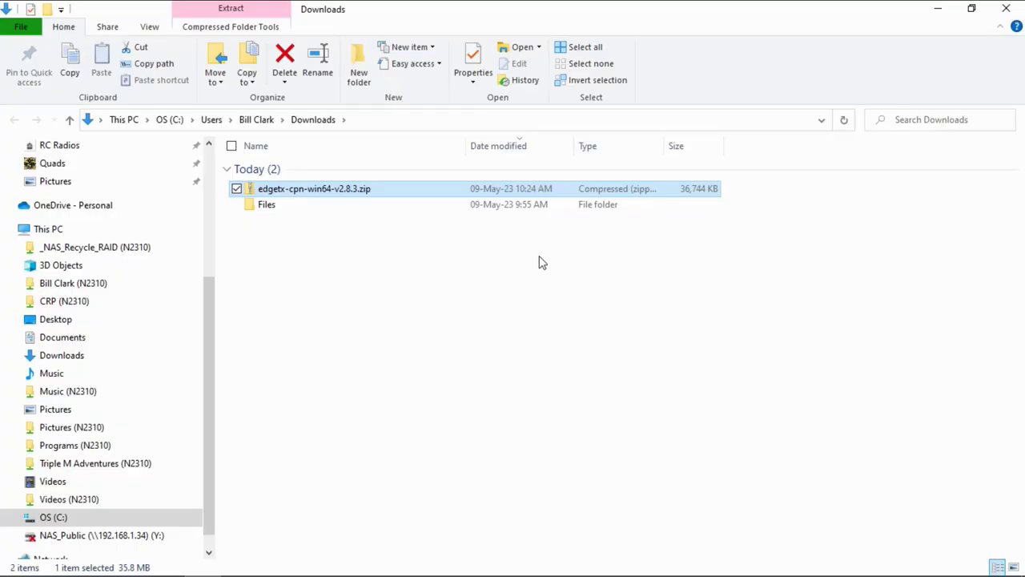
Step: Close File Explorer and Edge, then launch EdgeTX Companion from the taskbar
{"action": "left_click", "coordinate": [1006, 9]}
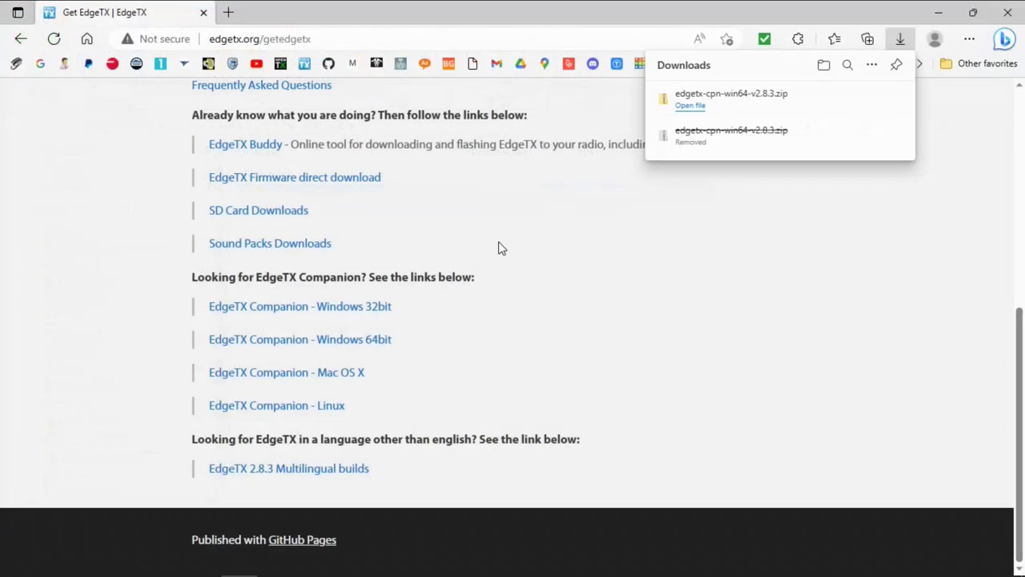
{"action": "left_click", "coordinate": [1011, 12]}
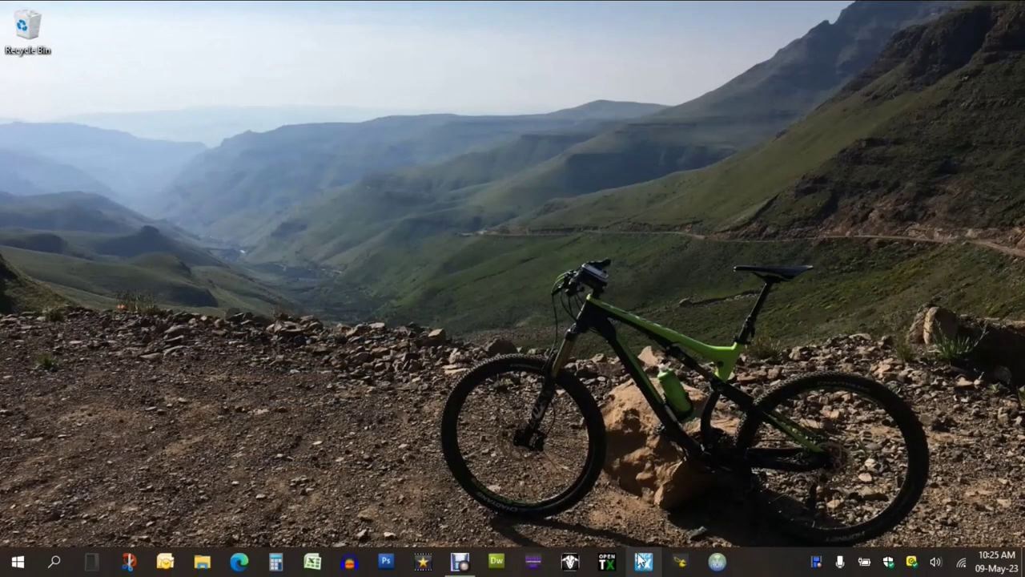
{"action": "left_click", "coordinate": [643, 563]}
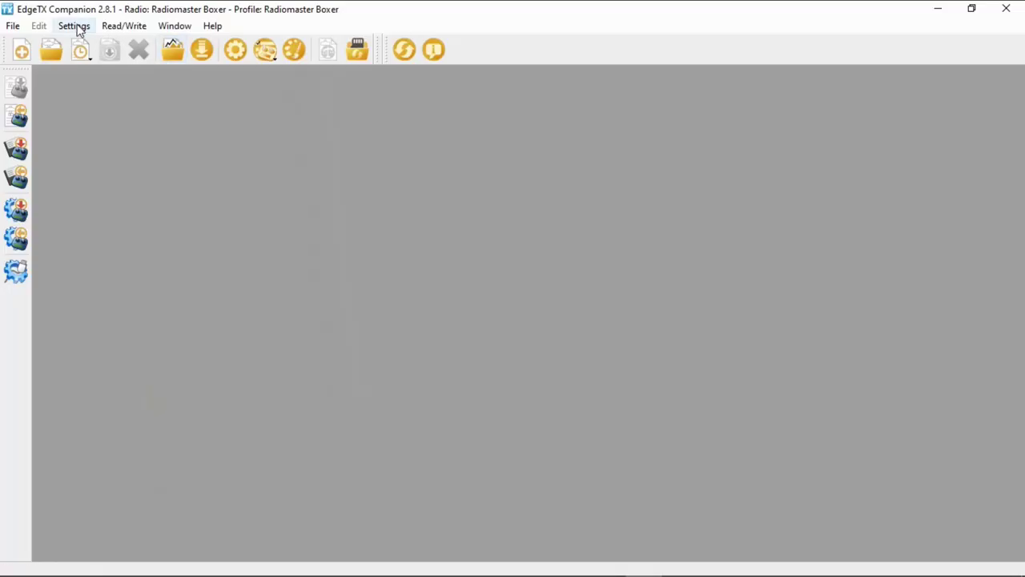
Step: Add a new radio profile via Settings > Radio Profiles, opening Edit Settings for 'New Radio'
{"action": "left_click", "coordinate": [74, 26]}
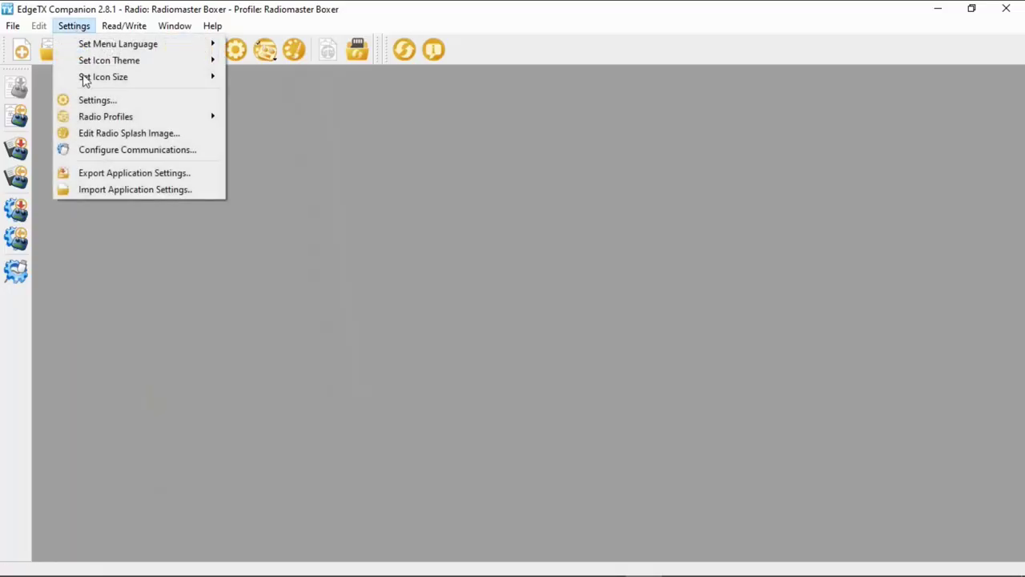
{"action": "mouse_move", "coordinate": [138, 122]}
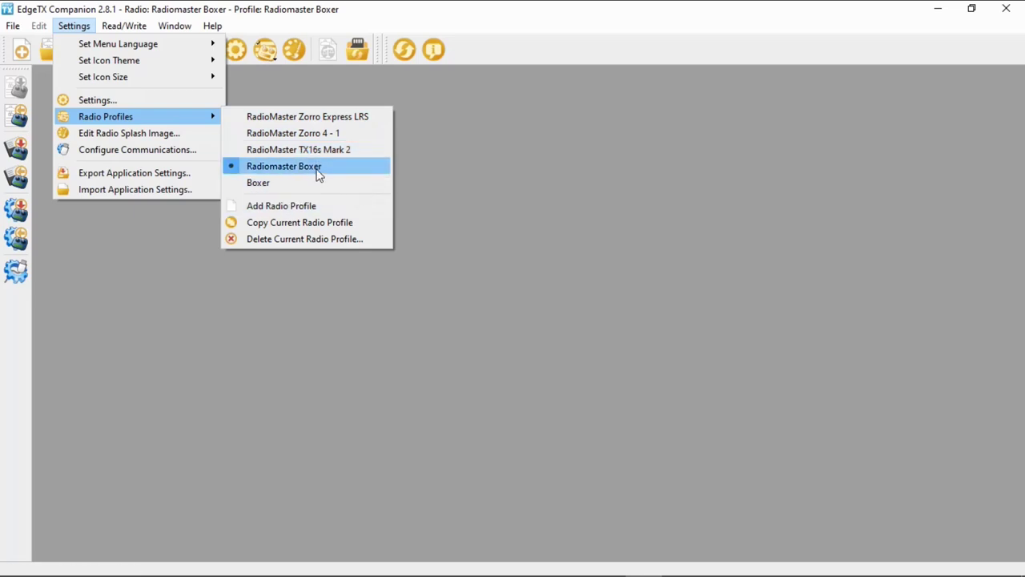
{"action": "key", "text": "Escape"}
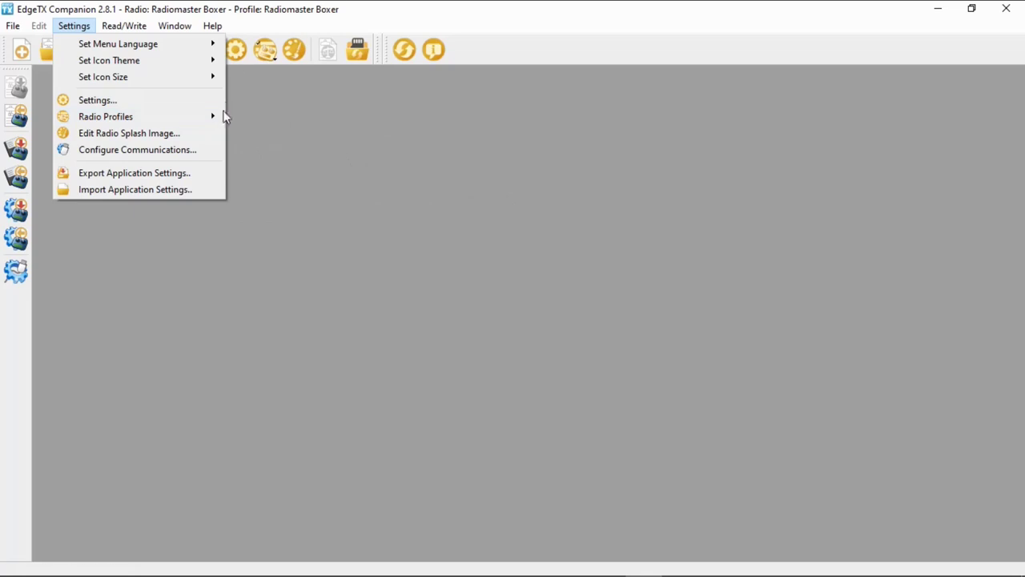
{"action": "mouse_move", "coordinate": [208, 116]}
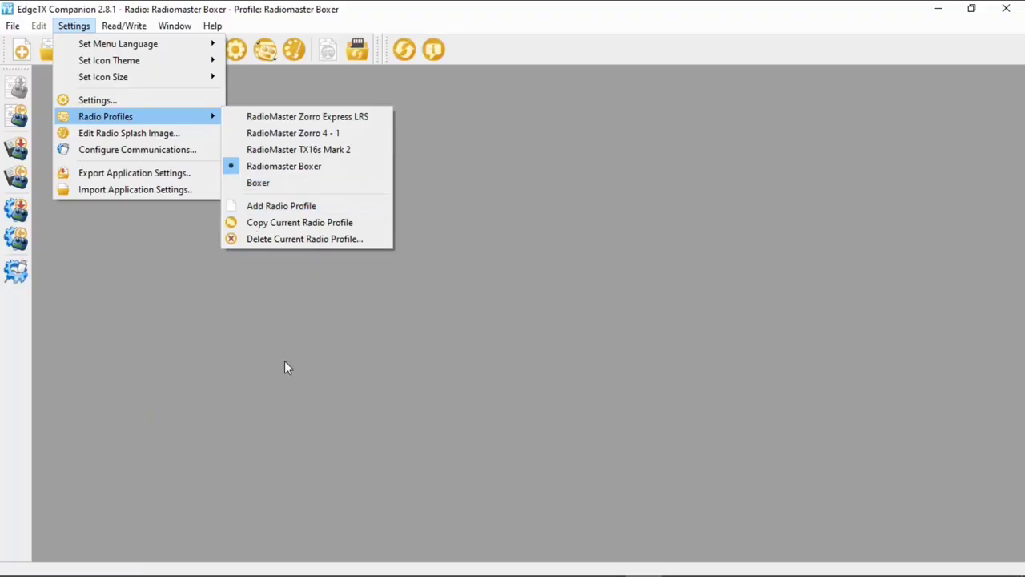
{"action": "left_click", "coordinate": [373, 293]}
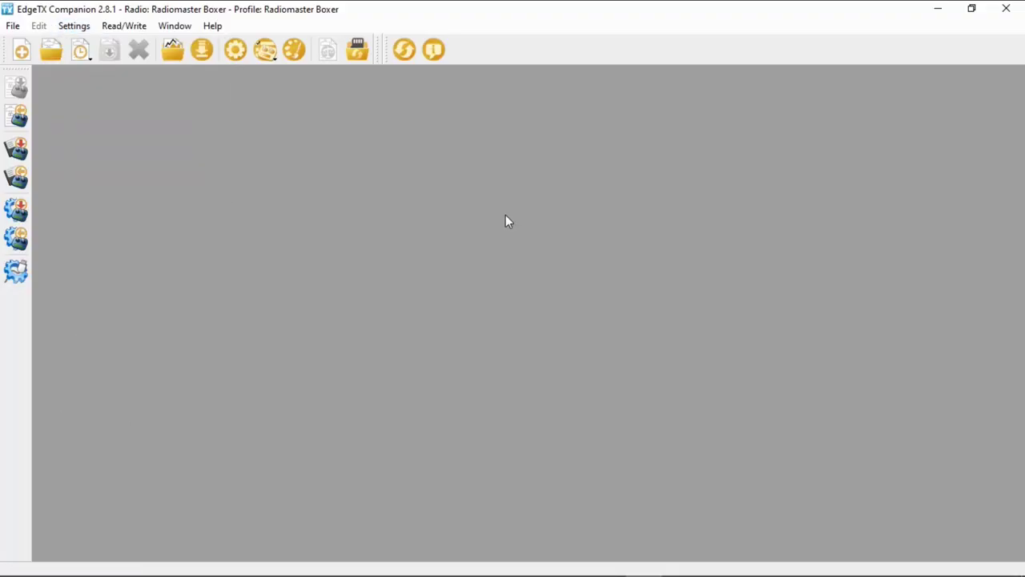
{"action": "left_click", "coordinate": [70, 27]}
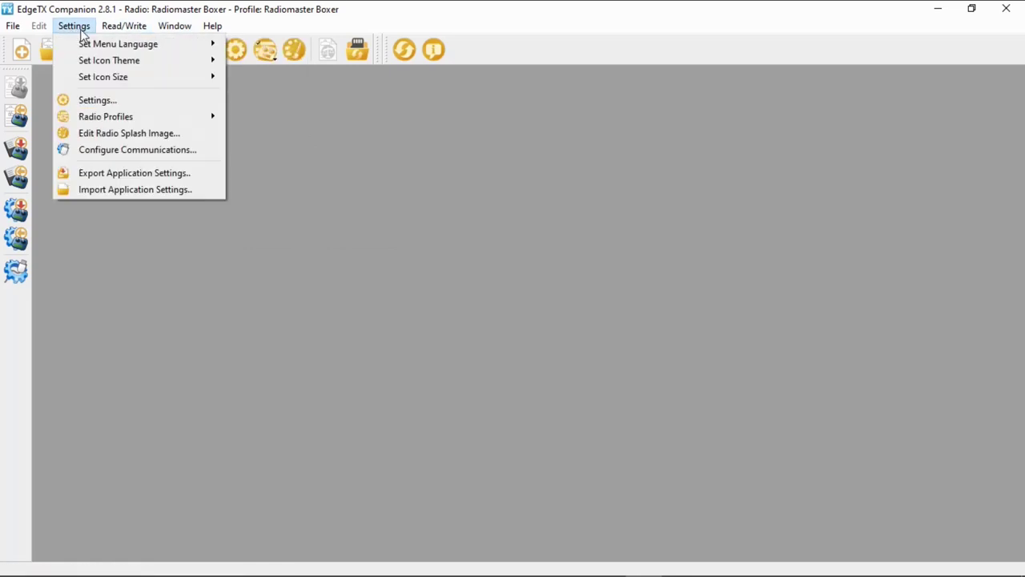
{"action": "mouse_move", "coordinate": [98, 120]}
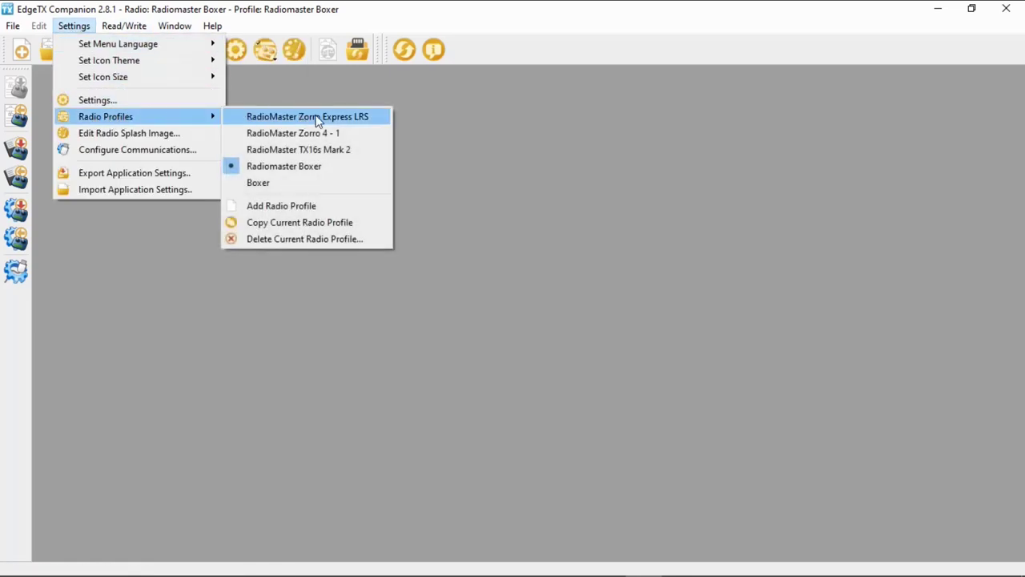
{"action": "left_click", "coordinate": [307, 210]}
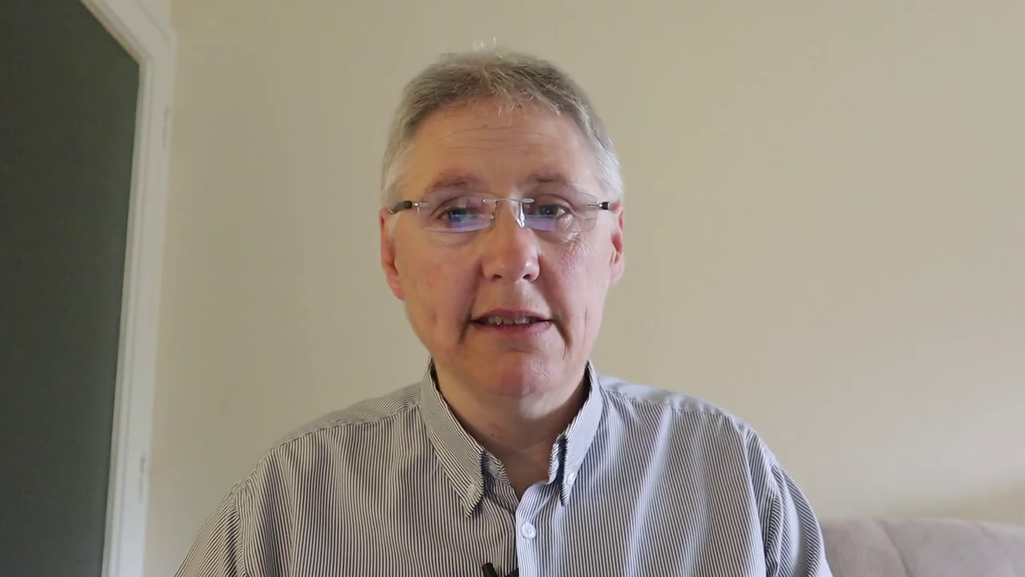
Step: Rename the profile to 'Boxer ERLS' and choose Radiomaster Boxer as its radio type
{"action": "left_click", "coordinate": [449, 151]}
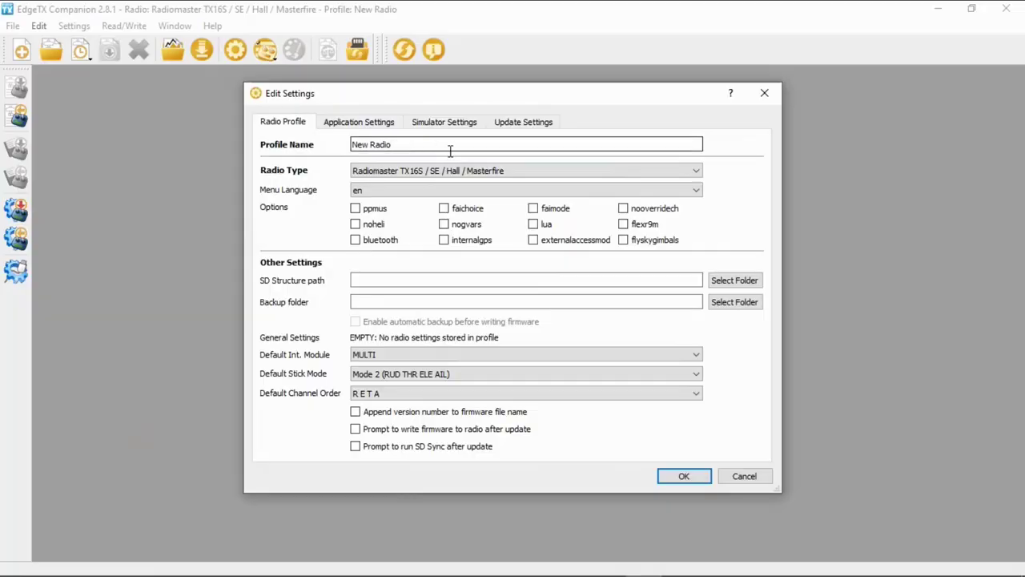
{"action": "key", "text": "BackSpace"}
{"action": "key", "text": "BackSpace"}
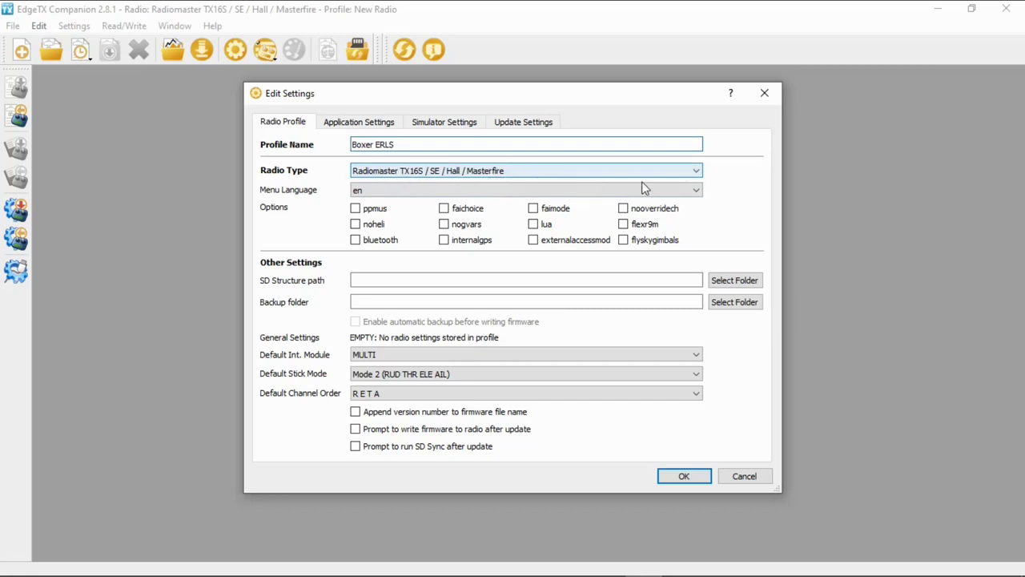
{"action": "left_click", "coordinate": [696, 172]}
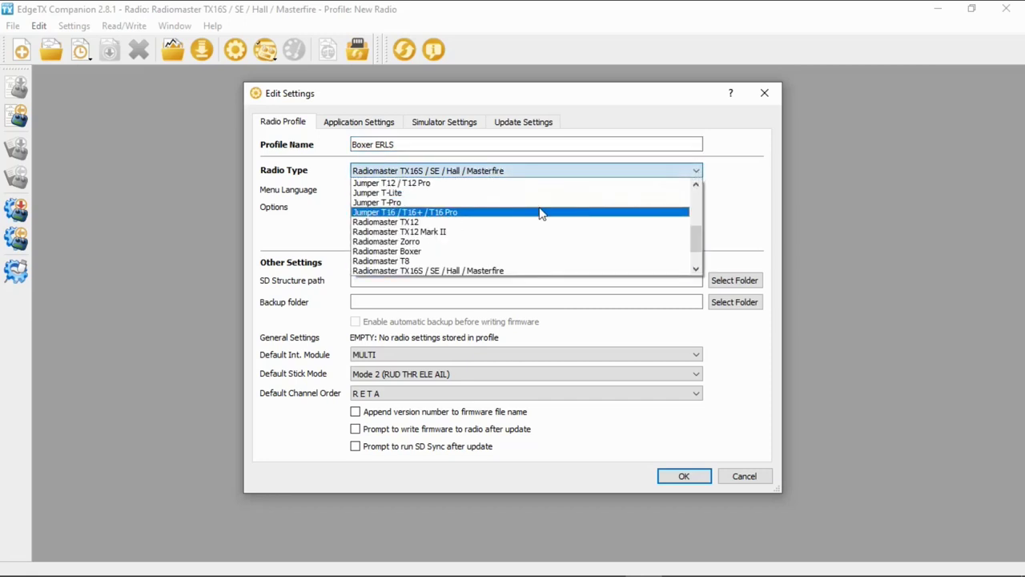
{"action": "scroll", "coordinate": [542, 219], "scroll_direction": "down", "scroll_amount": 2}
{"action": "left_click", "coordinate": [418, 213]}
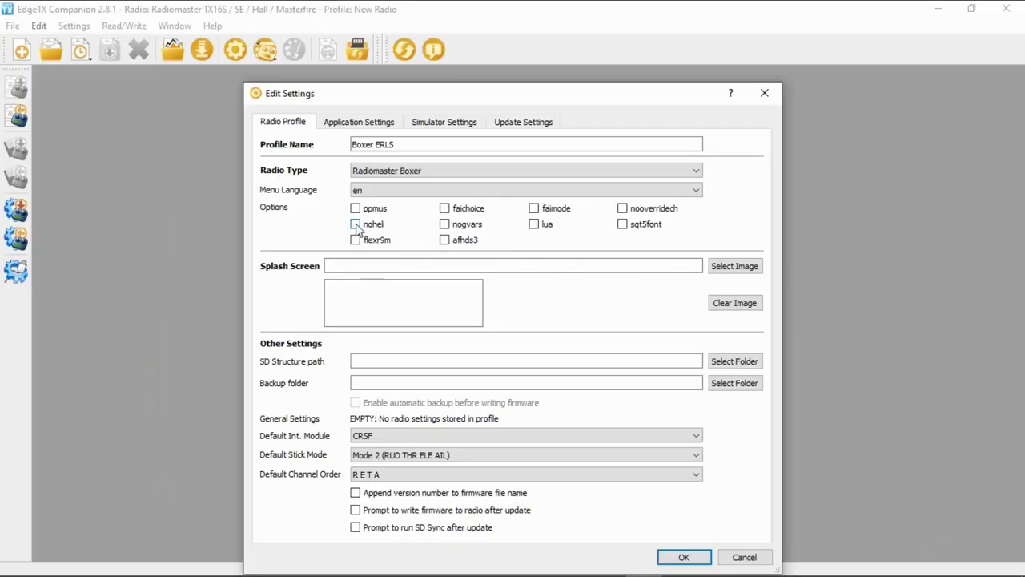
Step: Enable the noheli build option in the Boxer ERLS profile's Options
{"action": "left_click", "coordinate": [355, 225]}
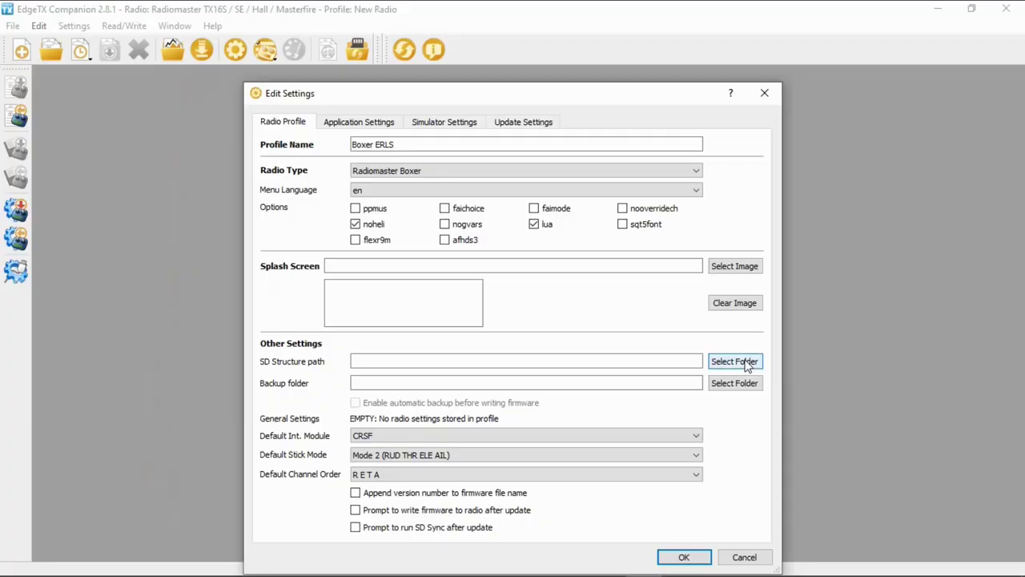
Step: Point the SD structure path to RC Radios > RadioMaster Boxer > SDCard > SD Card Current In Radio
{"action": "left_click", "coordinate": [747, 363]}
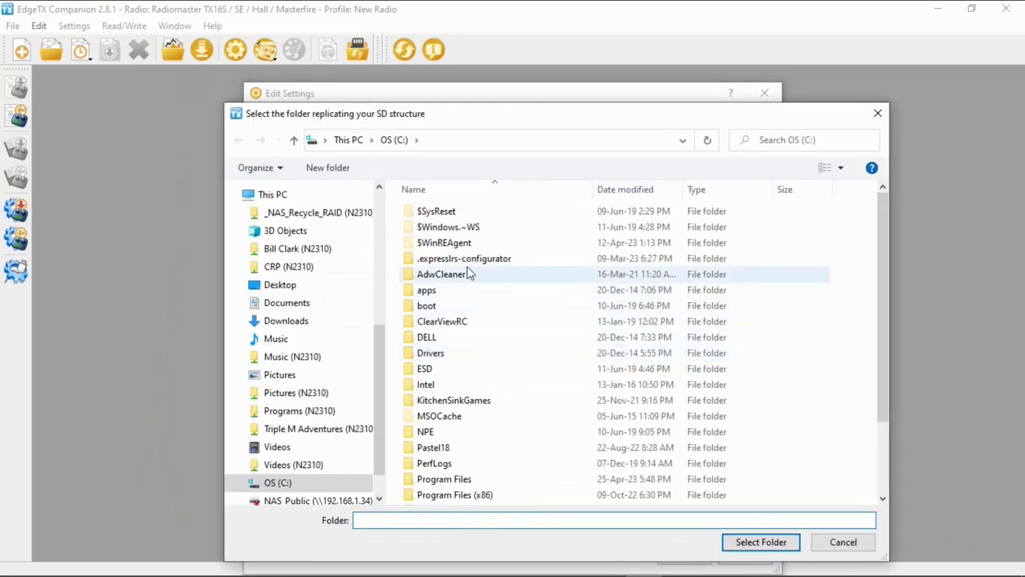
{"action": "scroll", "coordinate": [339, 284], "scroll_direction": "up", "scroll_amount": 3}
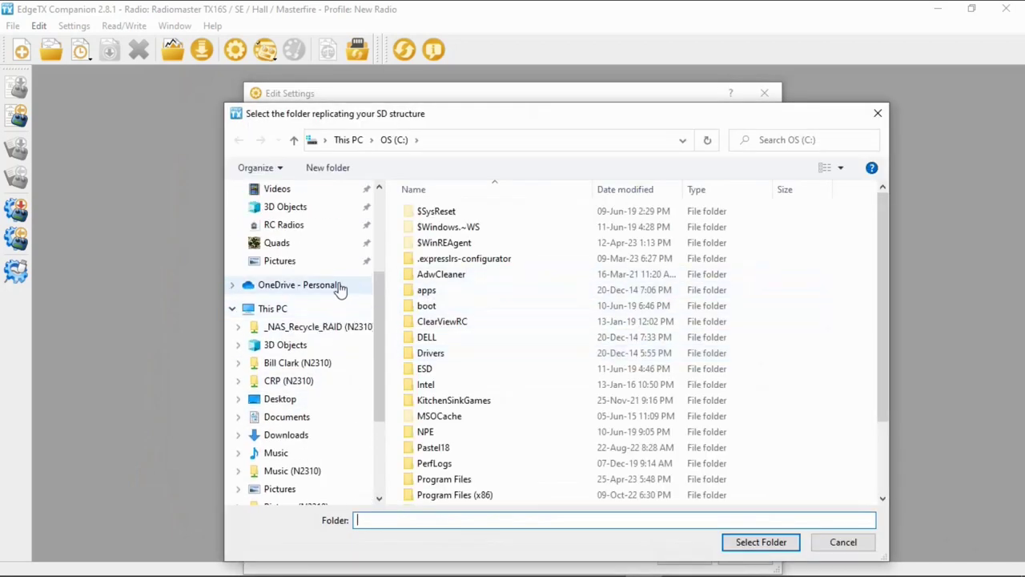
{"action": "left_click", "coordinate": [294, 226]}
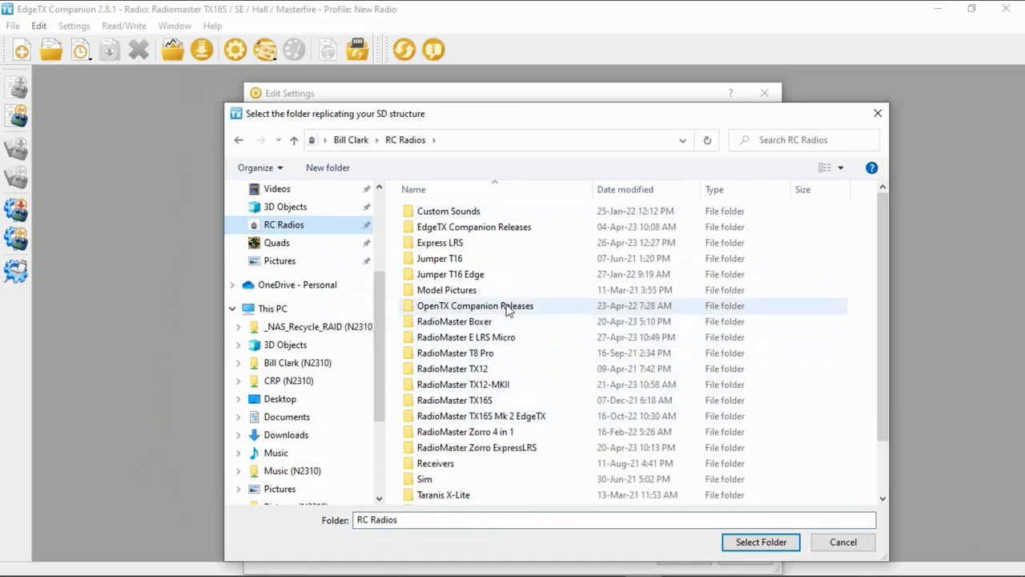
{"action": "double_click", "coordinate": [480, 323]}
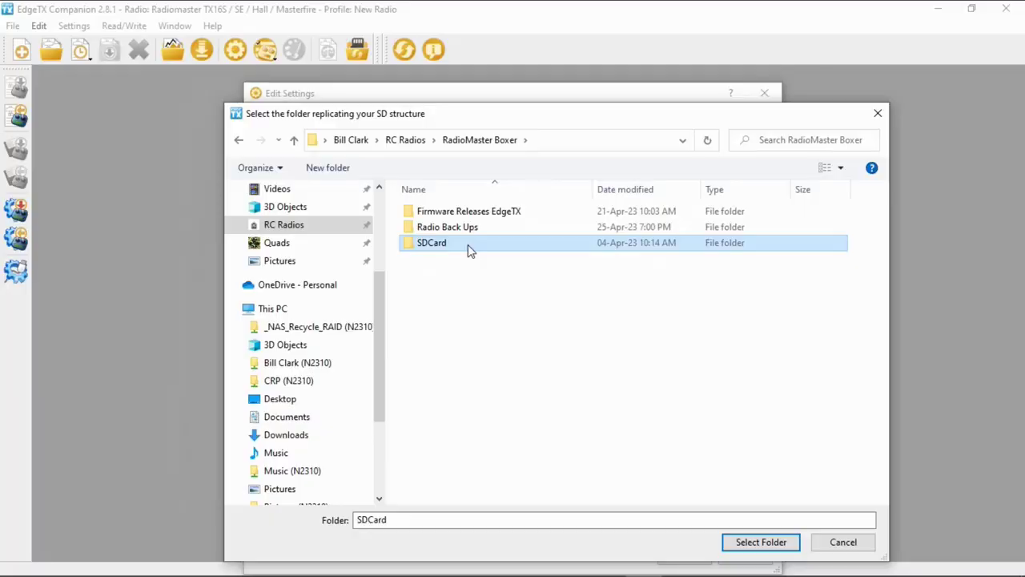
{"action": "double_click", "coordinate": [468, 246]}
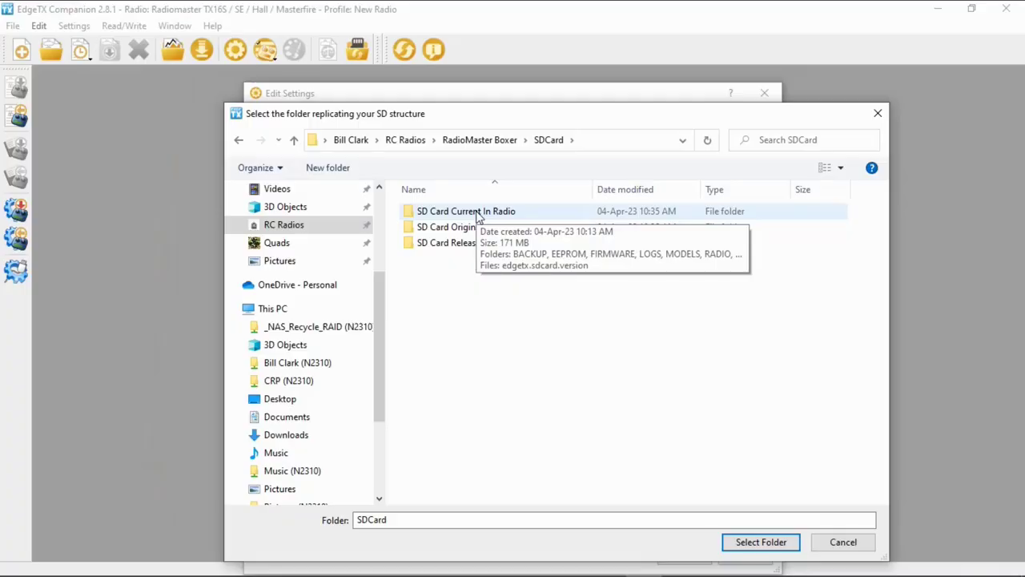
{"action": "left_click", "coordinate": [483, 213]}
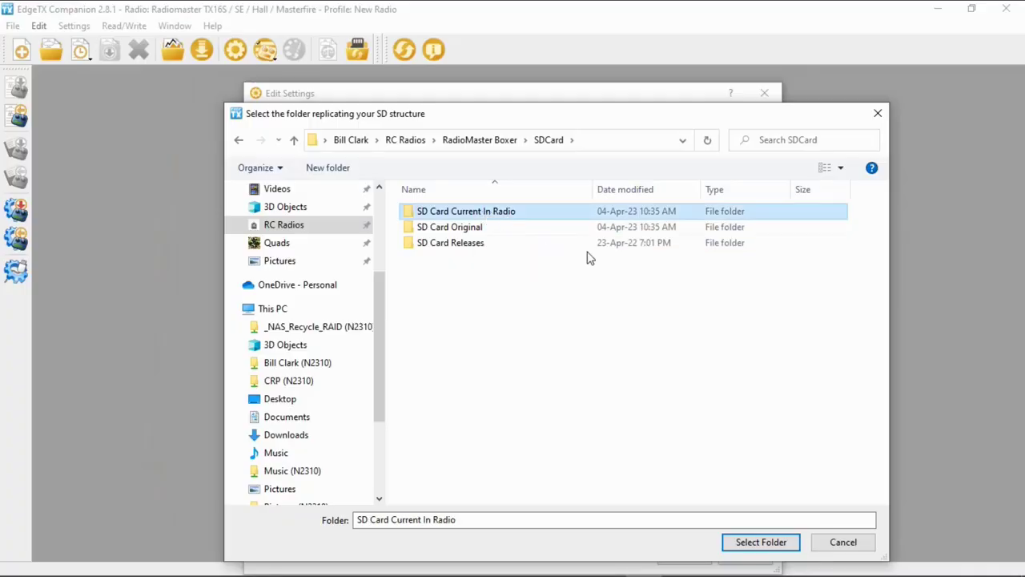
{"action": "left_click", "coordinate": [750, 542]}
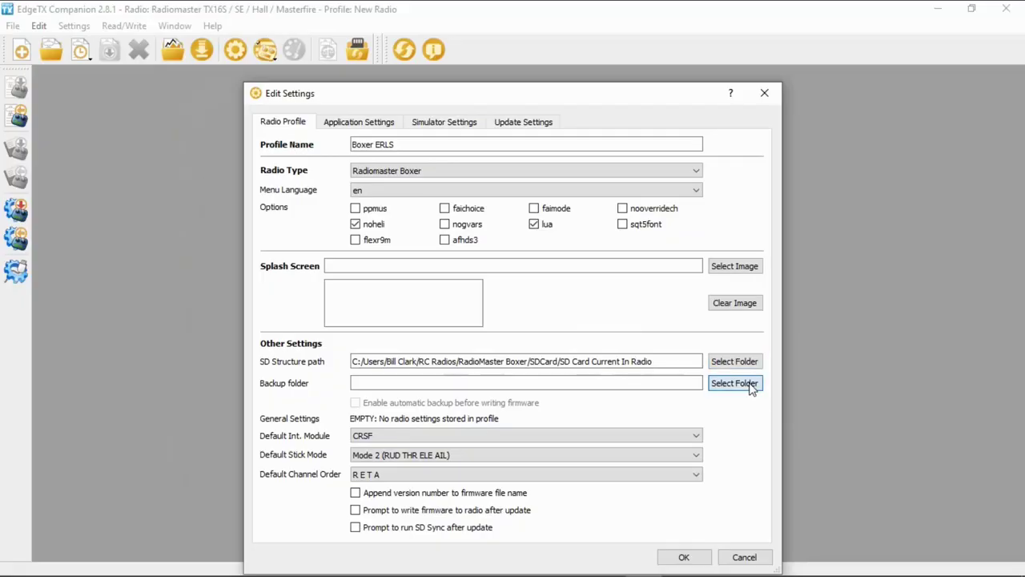
Step: Set the backup folder to RC Radios > RadioMaster Boxer > Radio Back Ups
{"action": "left_click", "coordinate": [732, 385]}
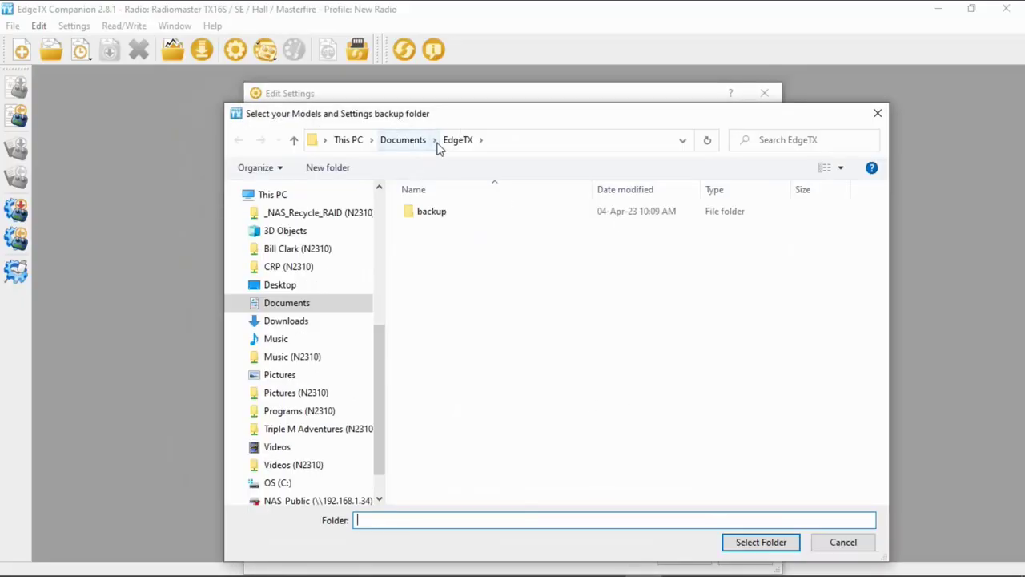
{"action": "scroll", "coordinate": [316, 296], "scroll_direction": "up", "scroll_amount": 3}
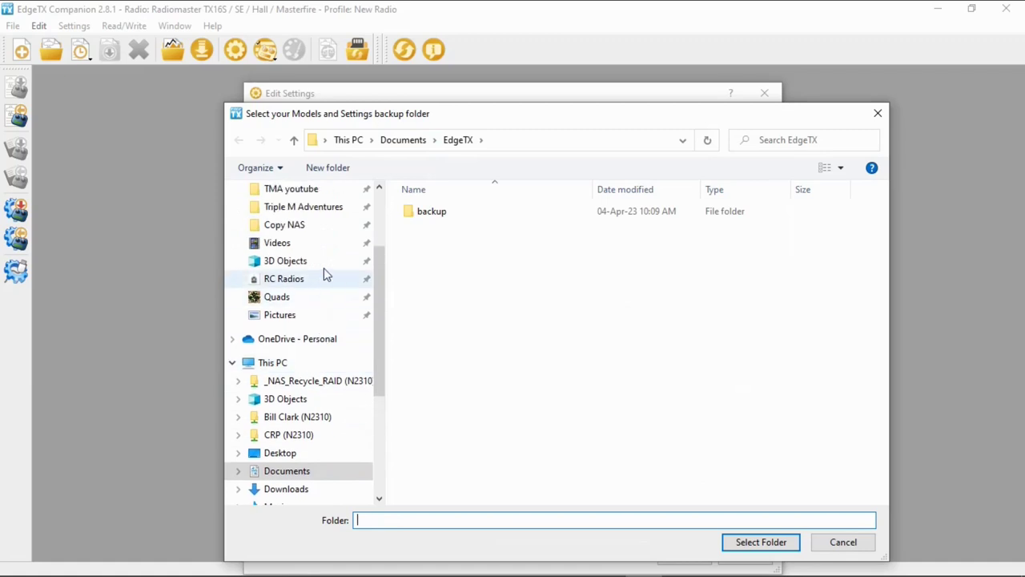
{"action": "left_click", "coordinate": [306, 280]}
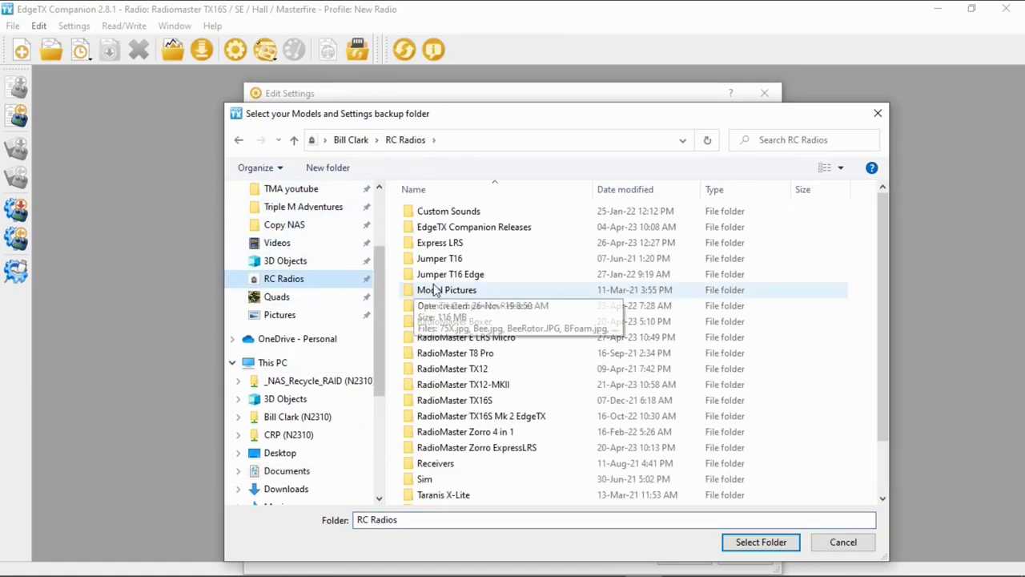
{"action": "double_click", "coordinate": [492, 322]}
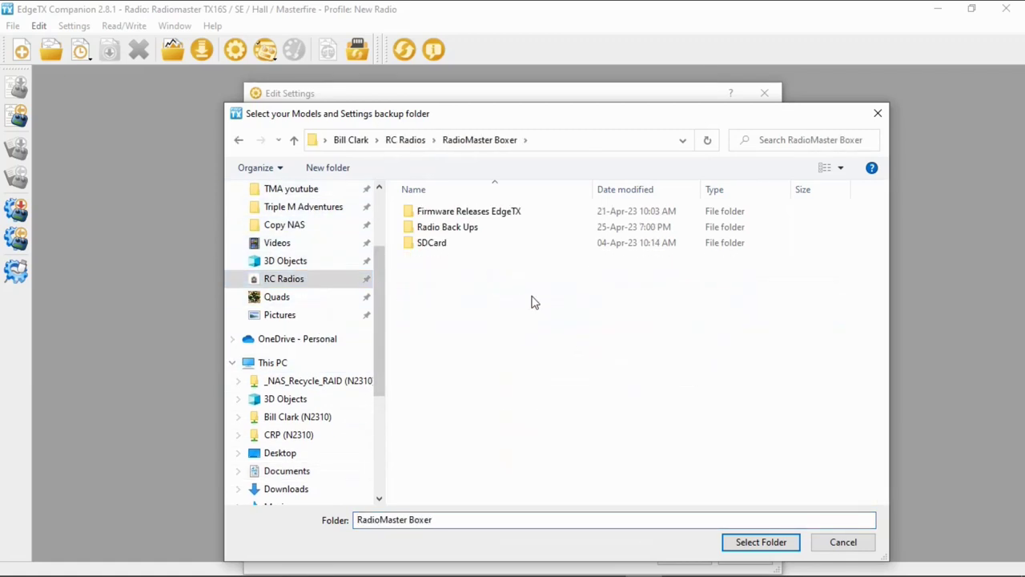
{"action": "left_click", "coordinate": [468, 228]}
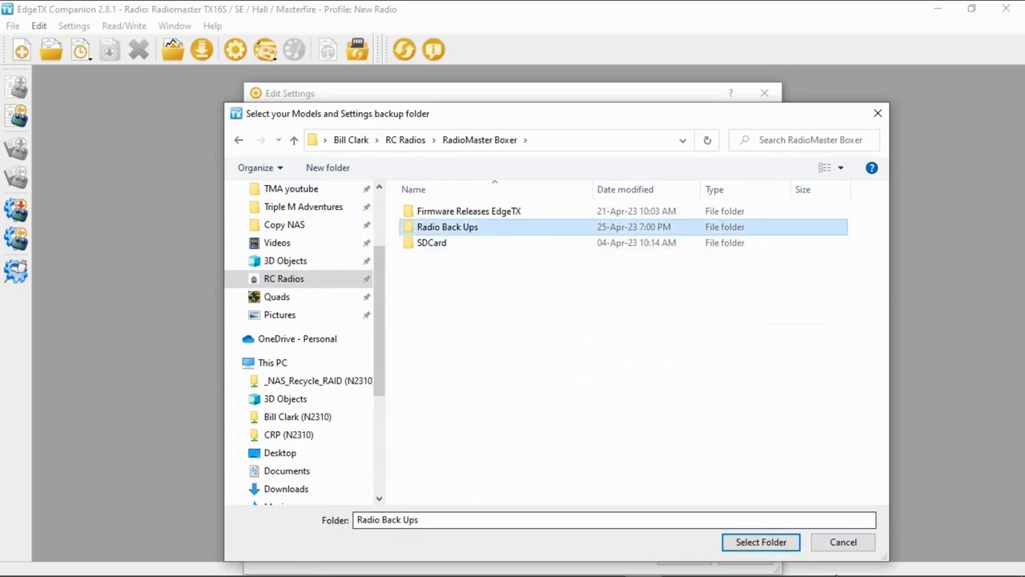
{"action": "left_click", "coordinate": [761, 542]}
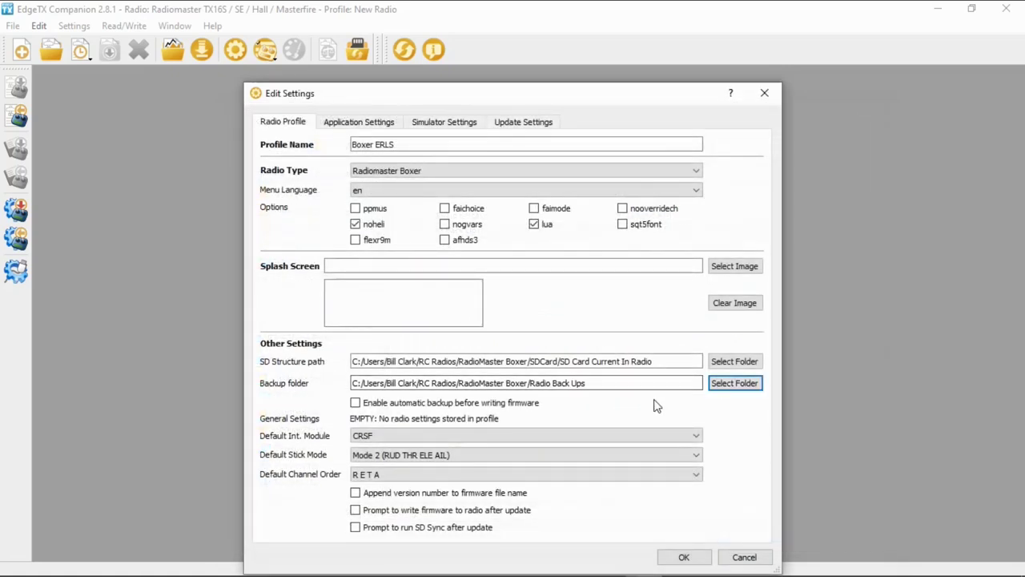
{"action": "scroll", "coordinate": [610, 435], "scroll_direction": "down", "scroll_amount": 3}
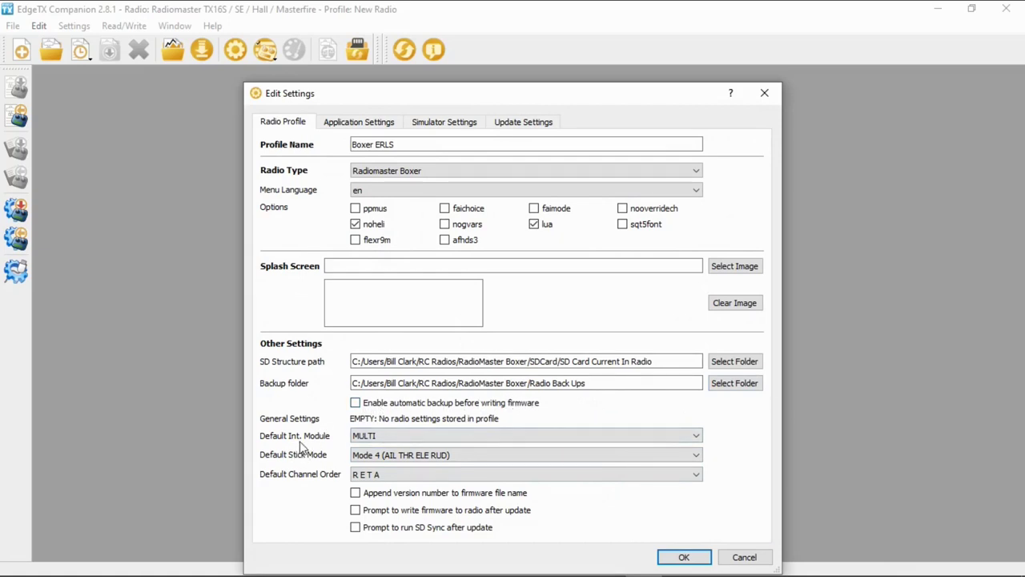
Step: Default the internal module to CRSF and stick mode to Mode 1, then confirm the profile
{"action": "left_click", "coordinate": [696, 441]}
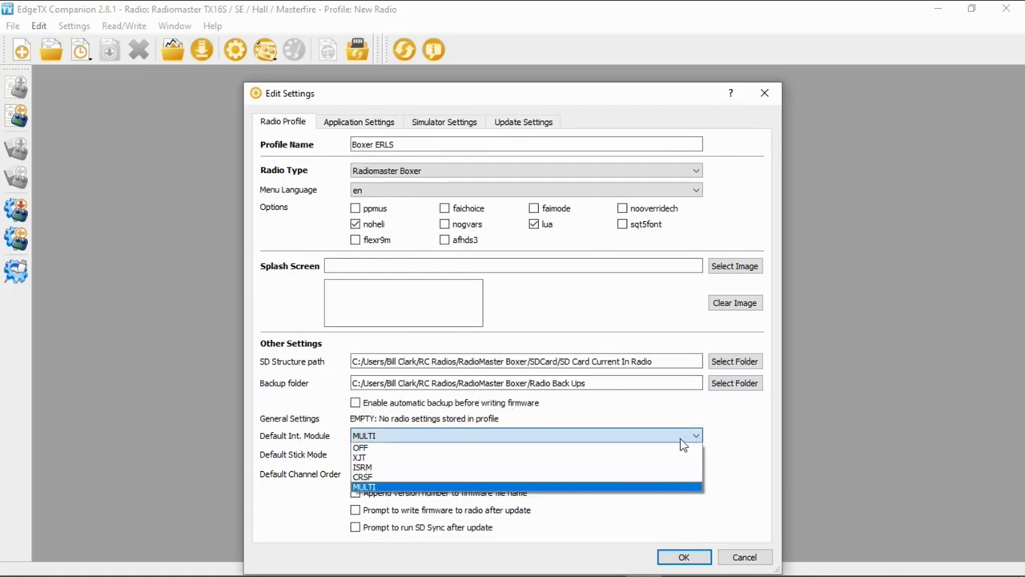
{"action": "left_click", "coordinate": [685, 476]}
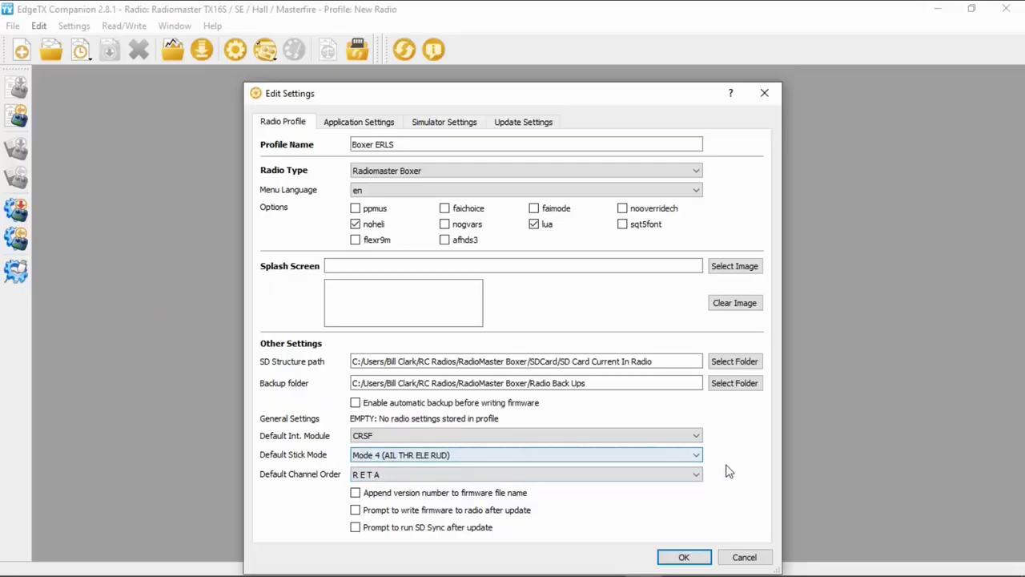
{"action": "left_click", "coordinate": [696, 461]}
{"action": "left_click", "coordinate": [463, 468]}
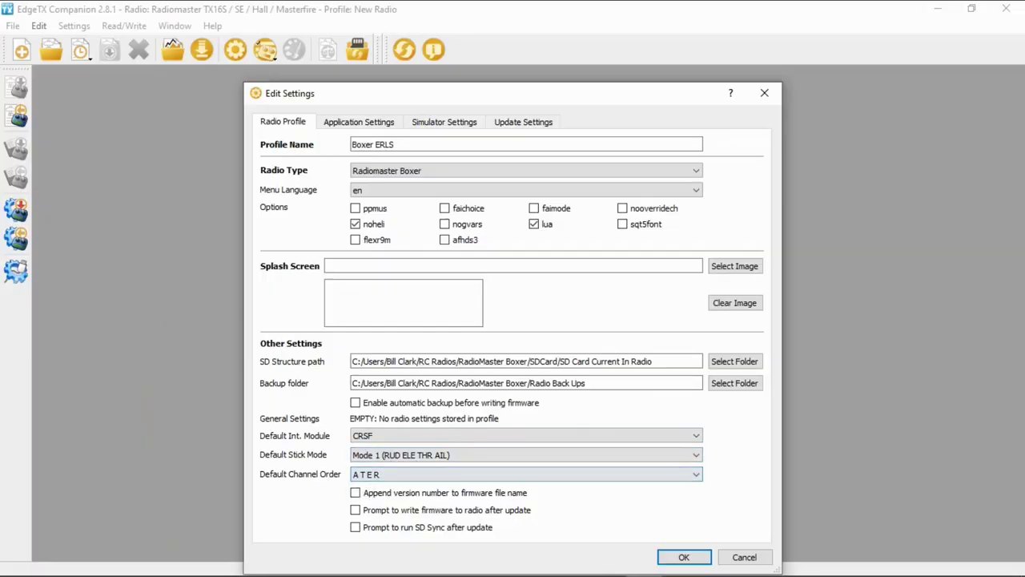
{"action": "left_click", "coordinate": [683, 557]}
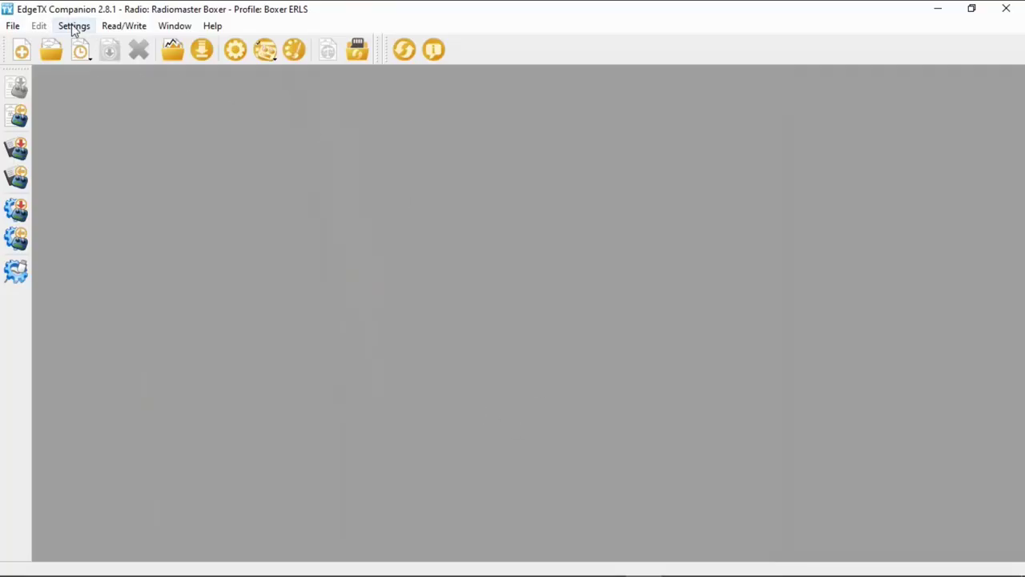
{"action": "left_click", "coordinate": [73, 26]}
{"action": "mouse_move", "coordinate": [132, 117]}
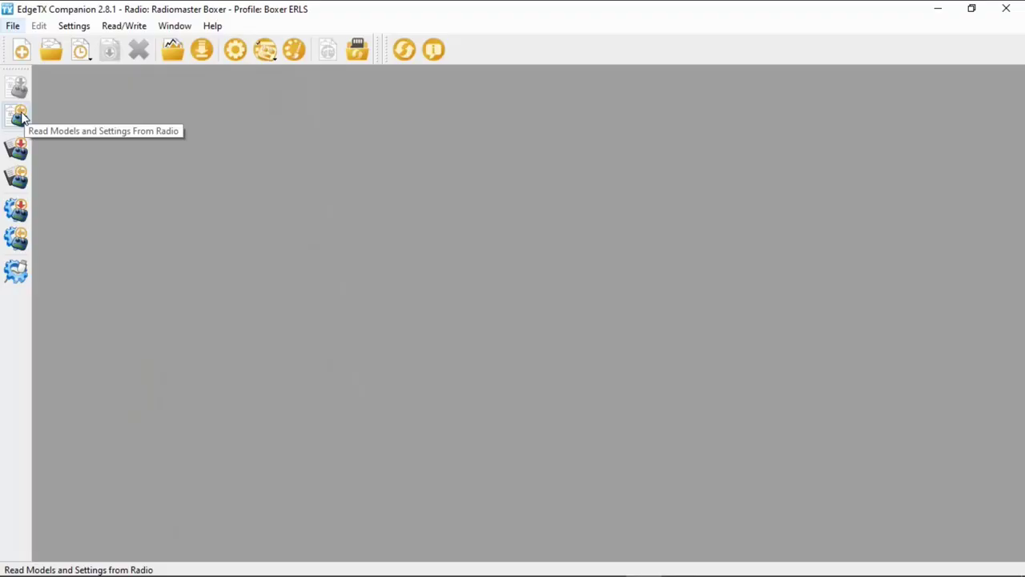
Step: Read models and settings from the radio, retrying once it's connected, to list its eight models
{"action": "left_click", "coordinate": [19, 117]}
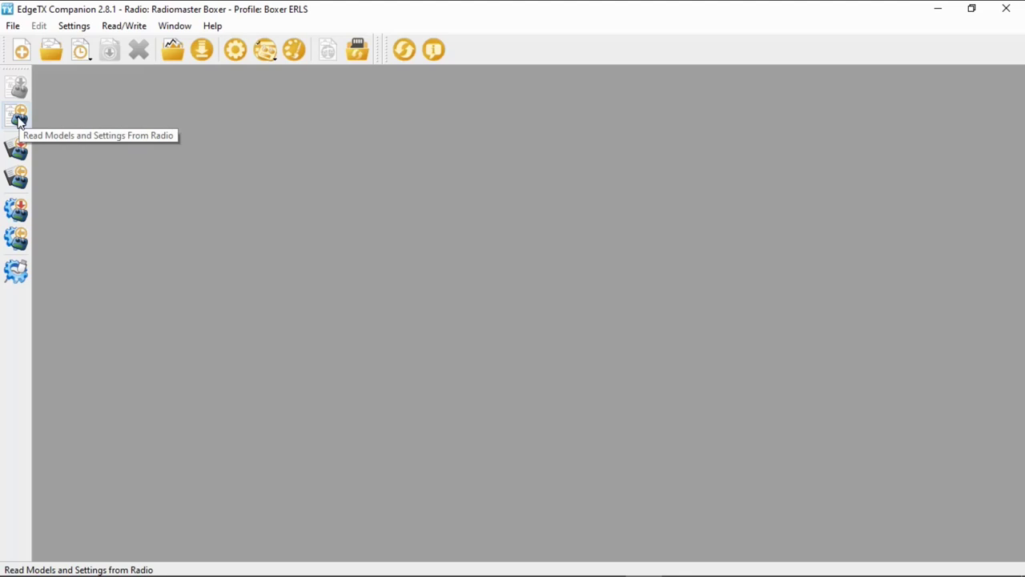
{"action": "left_click", "coordinate": [20, 117]}
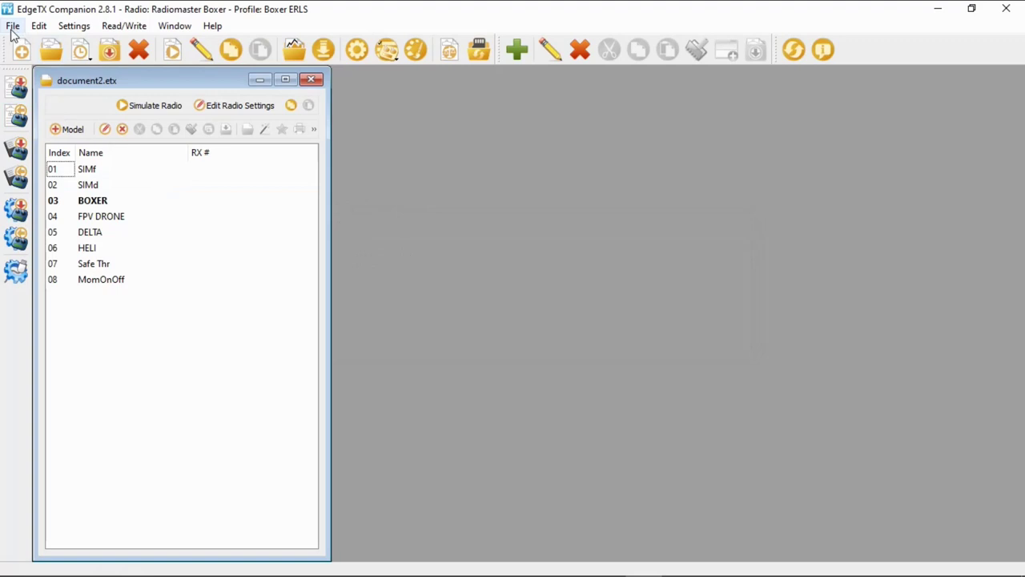
Step: Save the eight radio models as document2.etx in the Radio Back Ups folder via Save As
{"action": "left_click", "coordinate": [13, 27]}
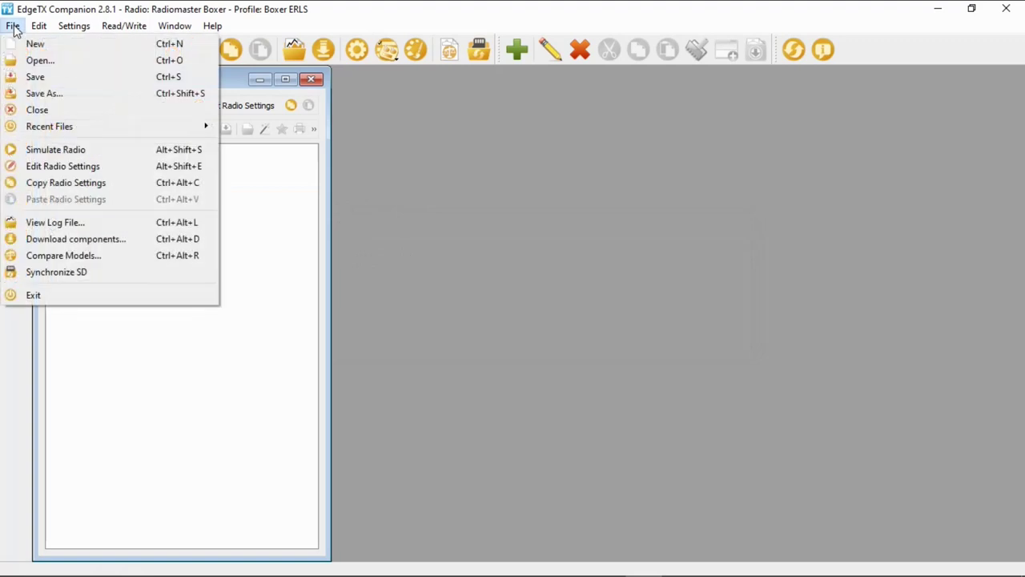
{"action": "left_click", "coordinate": [38, 93]}
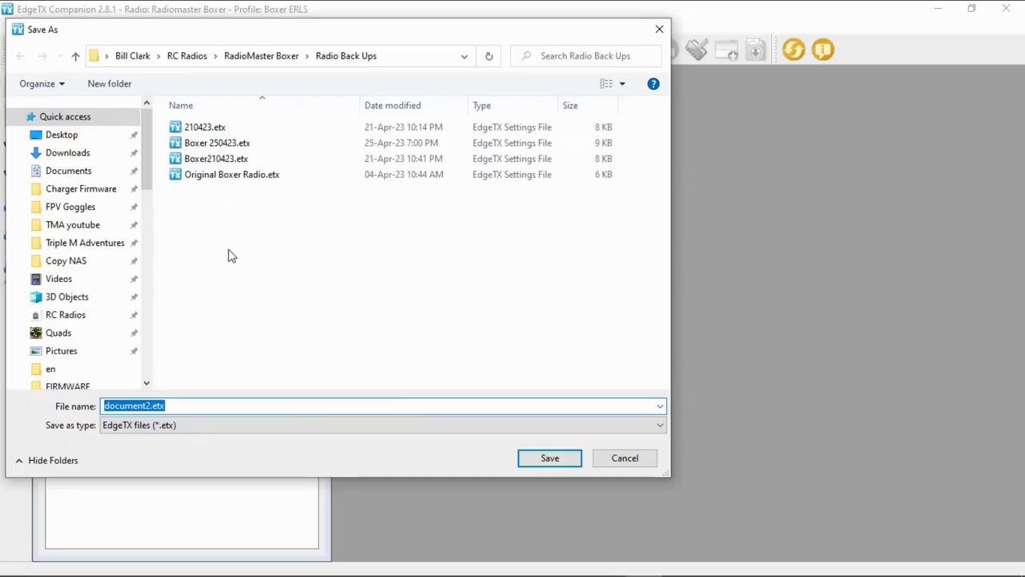
{"action": "left_click", "coordinate": [536, 464]}
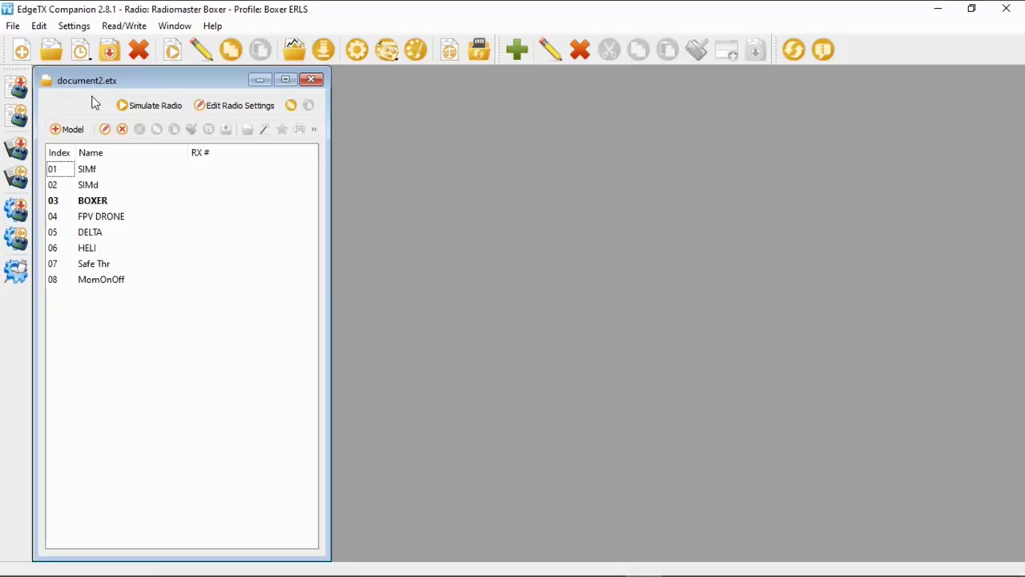
{"action": "left_click", "coordinate": [311, 81]}
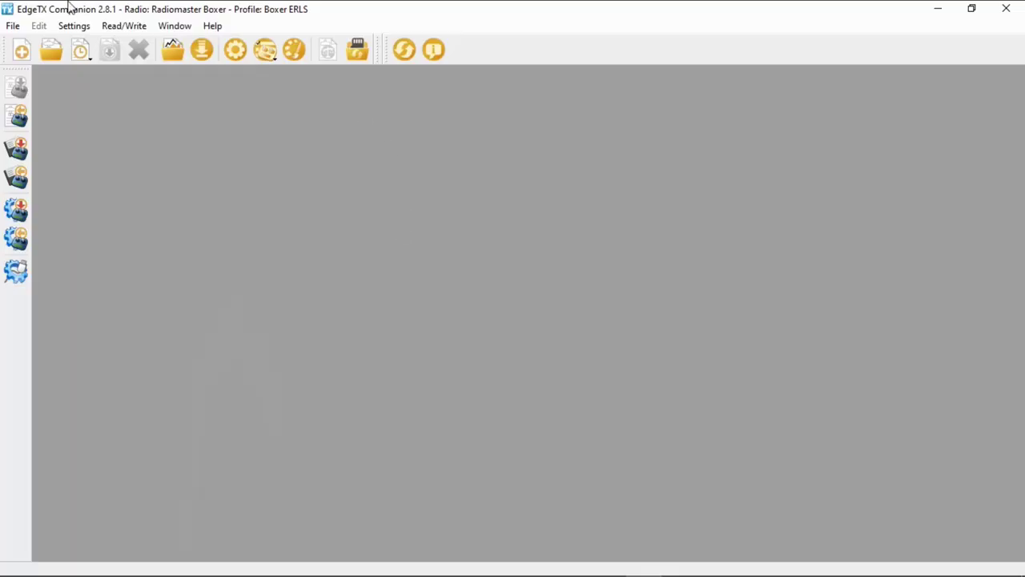
{"action": "left_click", "coordinate": [14, 27]}
{"action": "mouse_move", "coordinate": [197, 133]}
{"action": "left_click", "coordinate": [266, 131]}
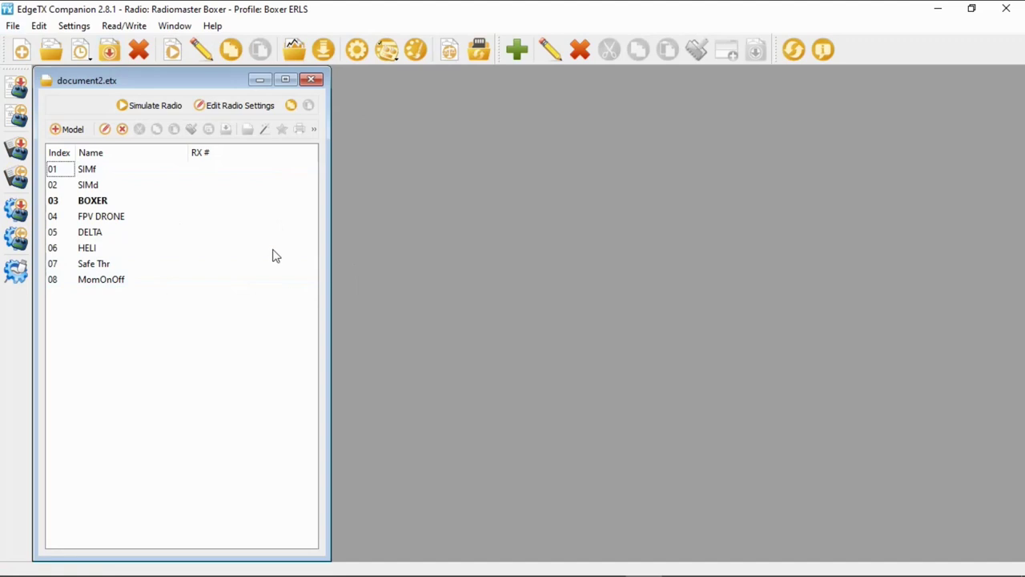
Step: Write document2.etx's models and settings to the radio, overwriting all models, then close its window
{"action": "left_click", "coordinate": [19, 88]}
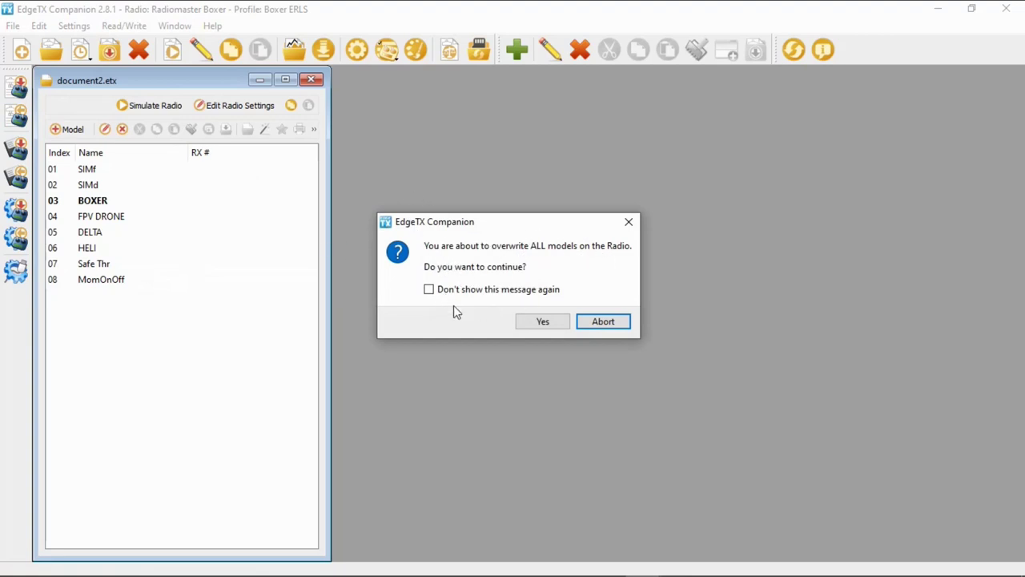
{"action": "left_click", "coordinate": [542, 322]}
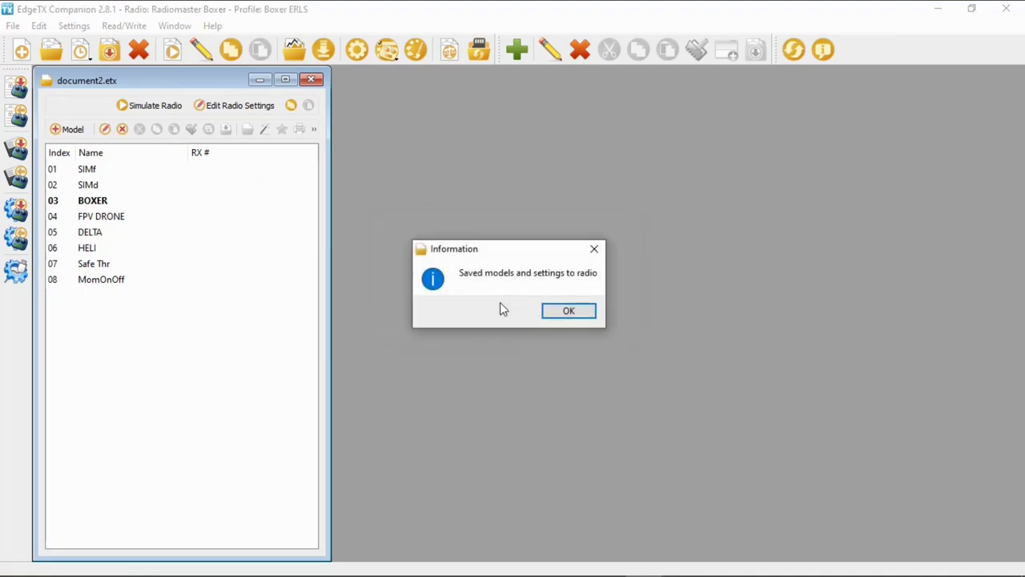
{"action": "left_click", "coordinate": [569, 311]}
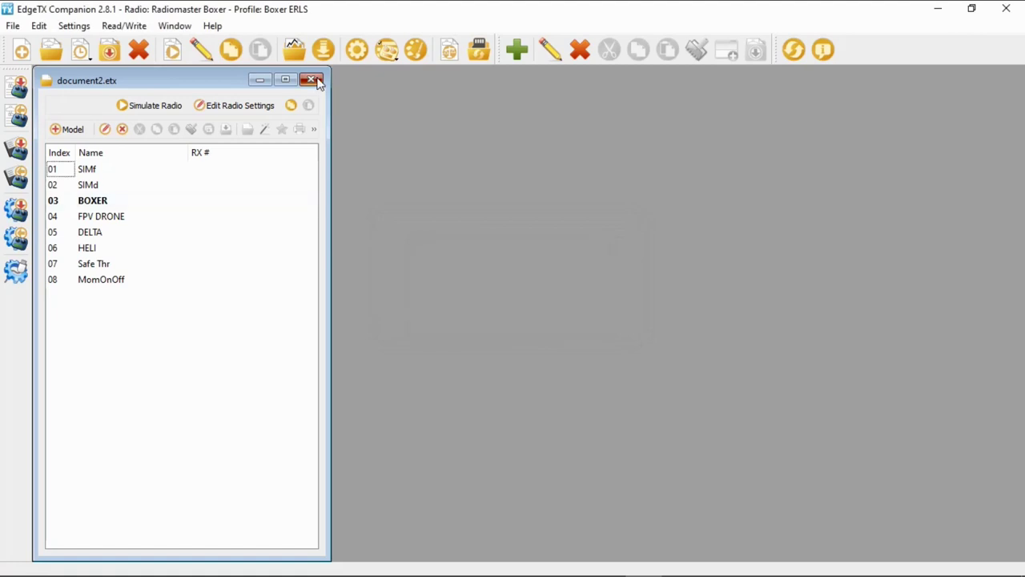
{"action": "left_click", "coordinate": [312, 80]}
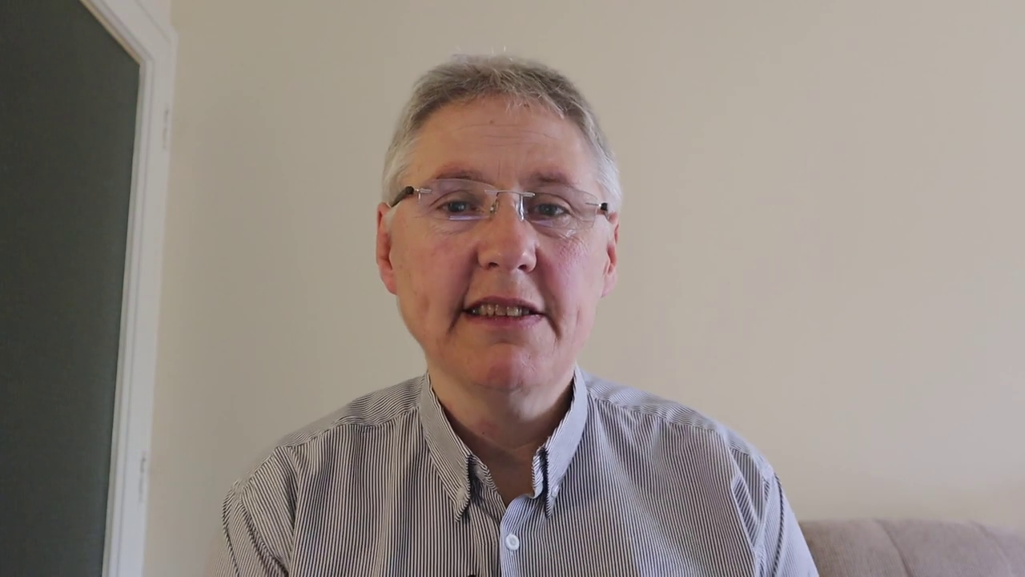